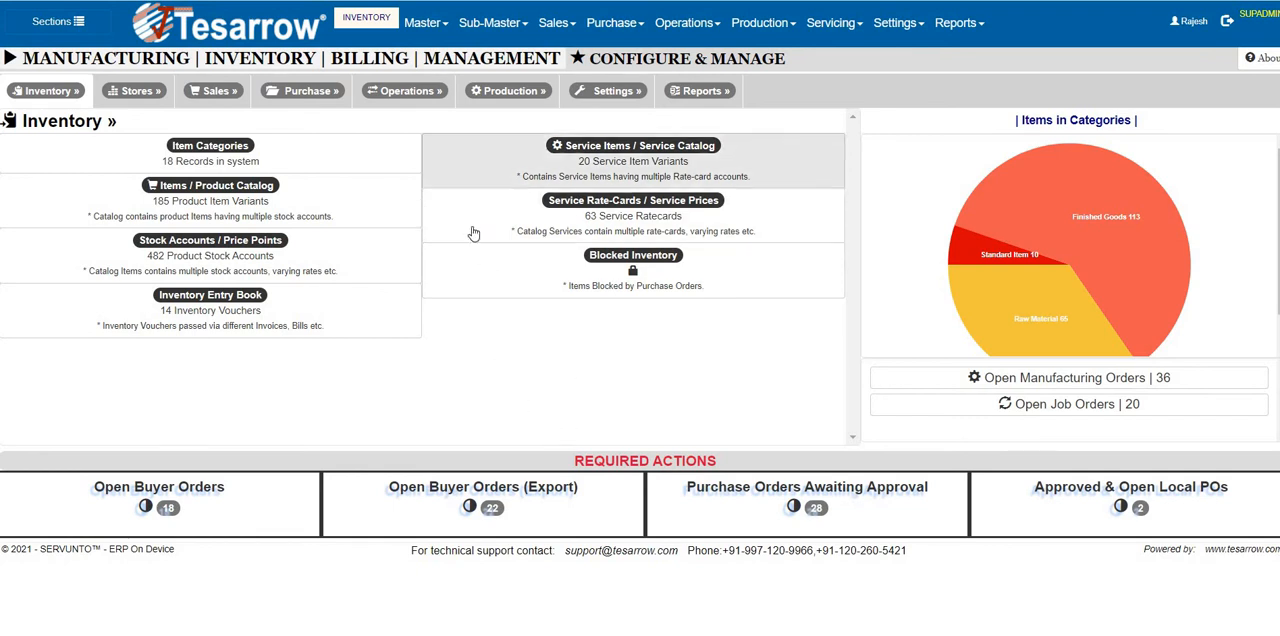
Open the product items catalog and filter it to the Raw Material category.
mouse_move(433, 32)
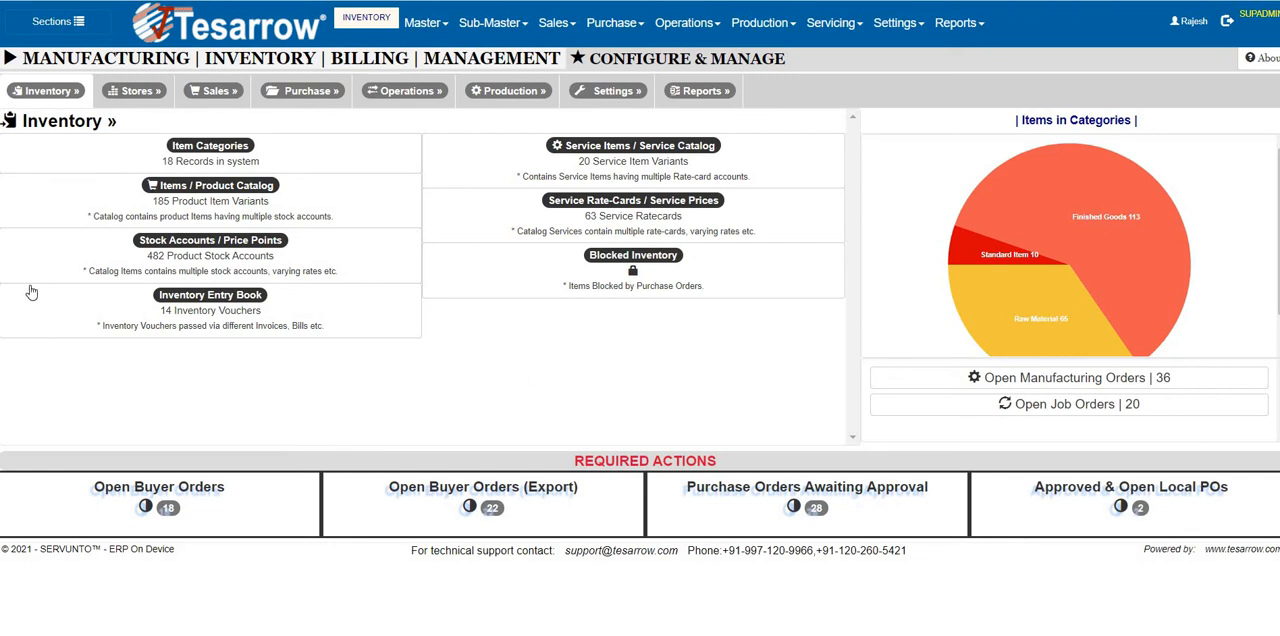
click(220, 201)
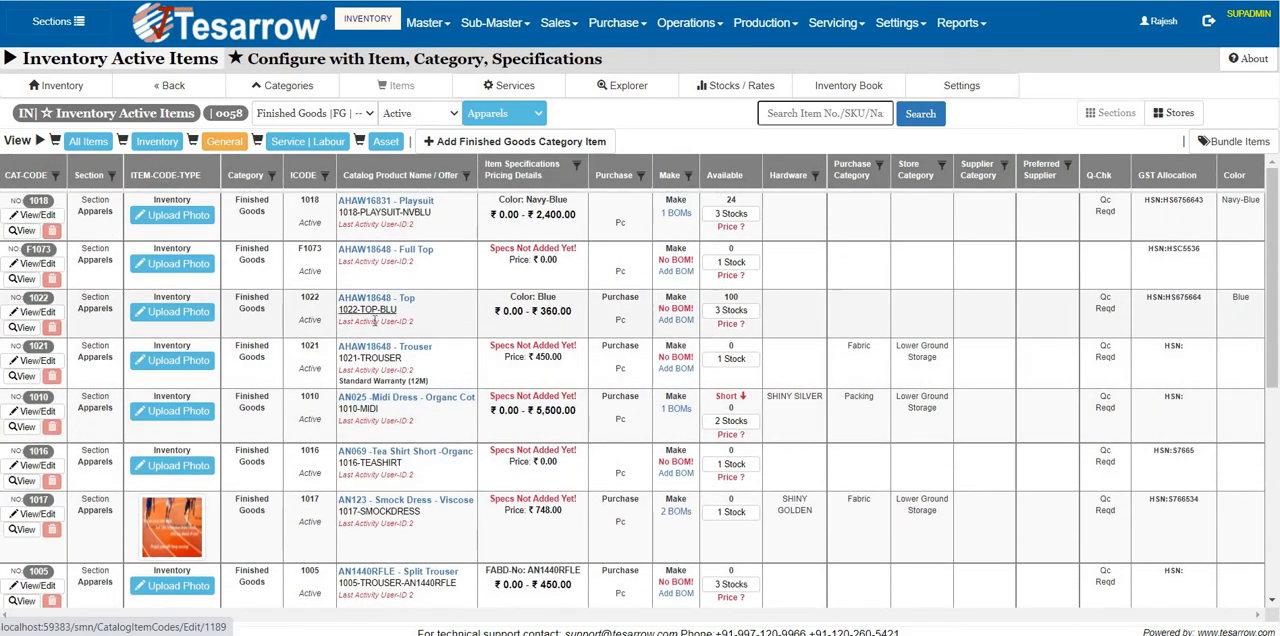
click(307, 118)
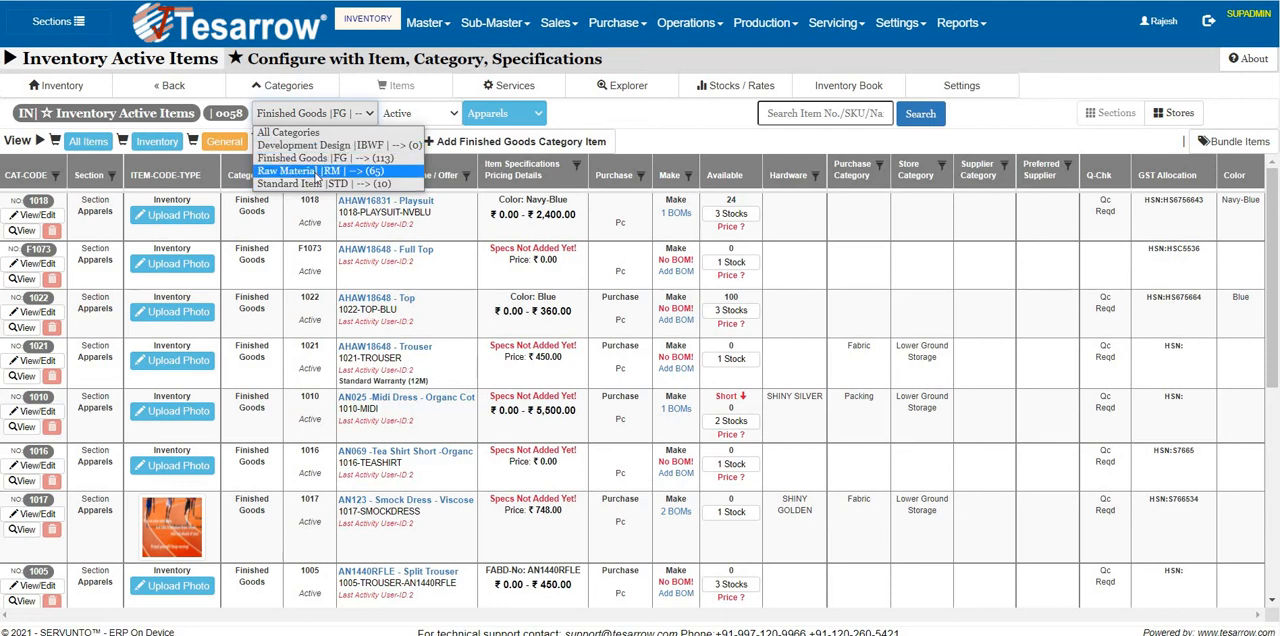
click(316, 172)
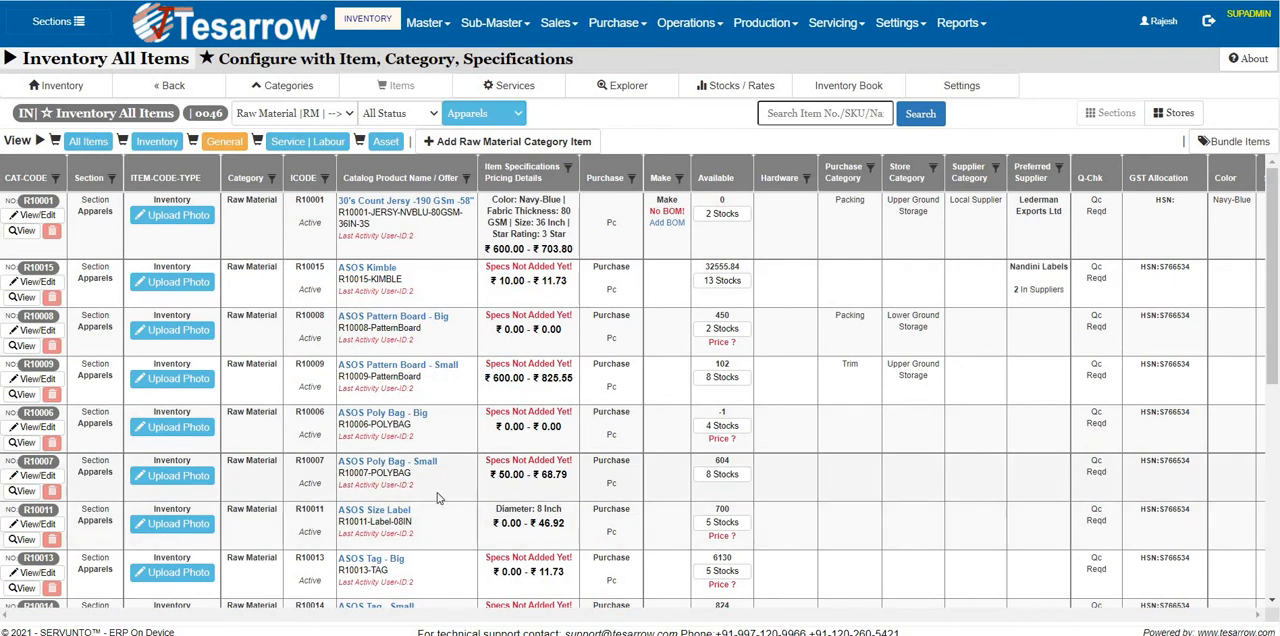
Create a new raw material item named Plastic Bend with Piece as its unit of measure, and save it.
click(476, 143)
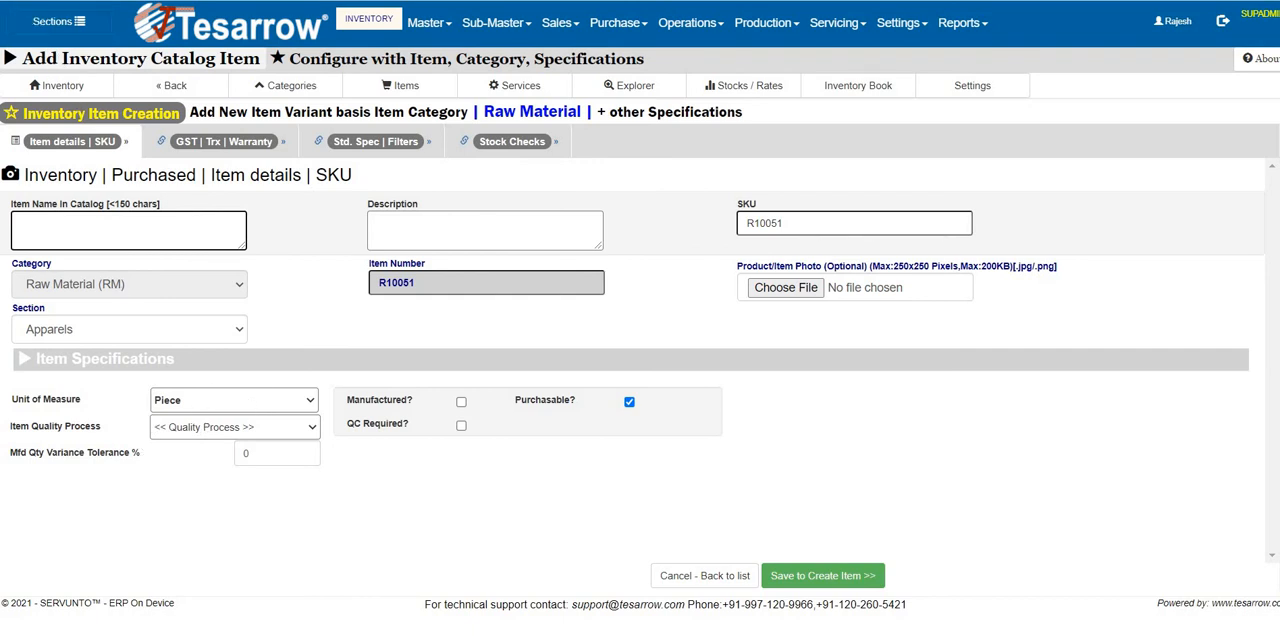
click(285, 295)
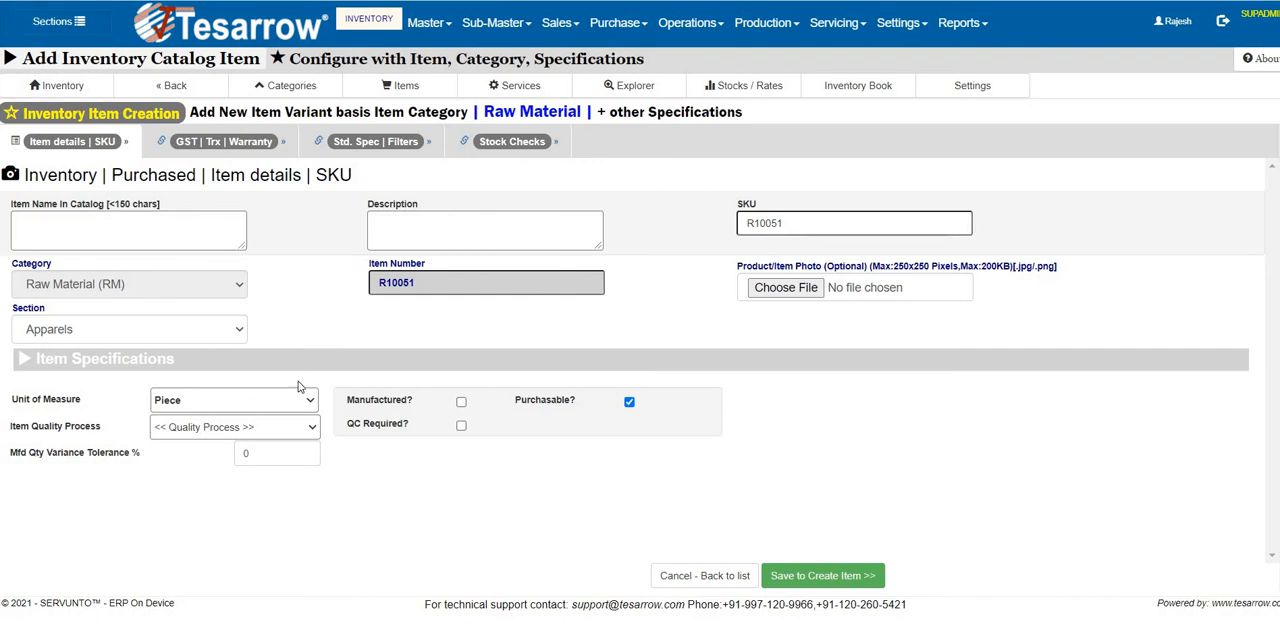
click(156, 221)
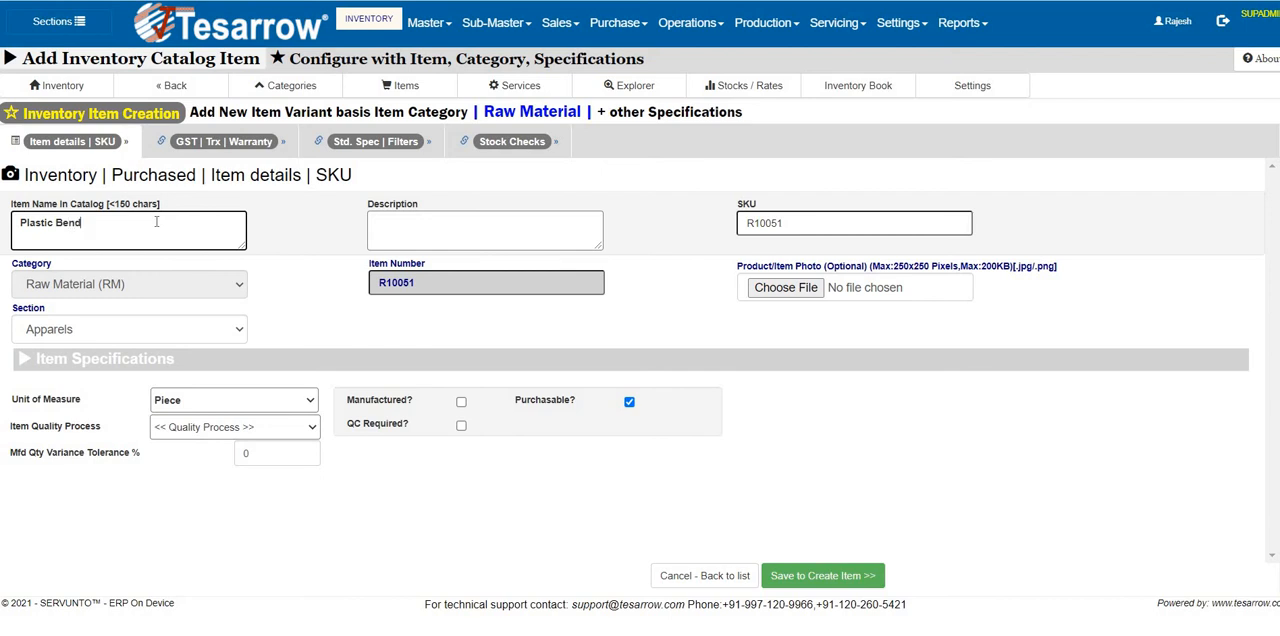
key(Tab)
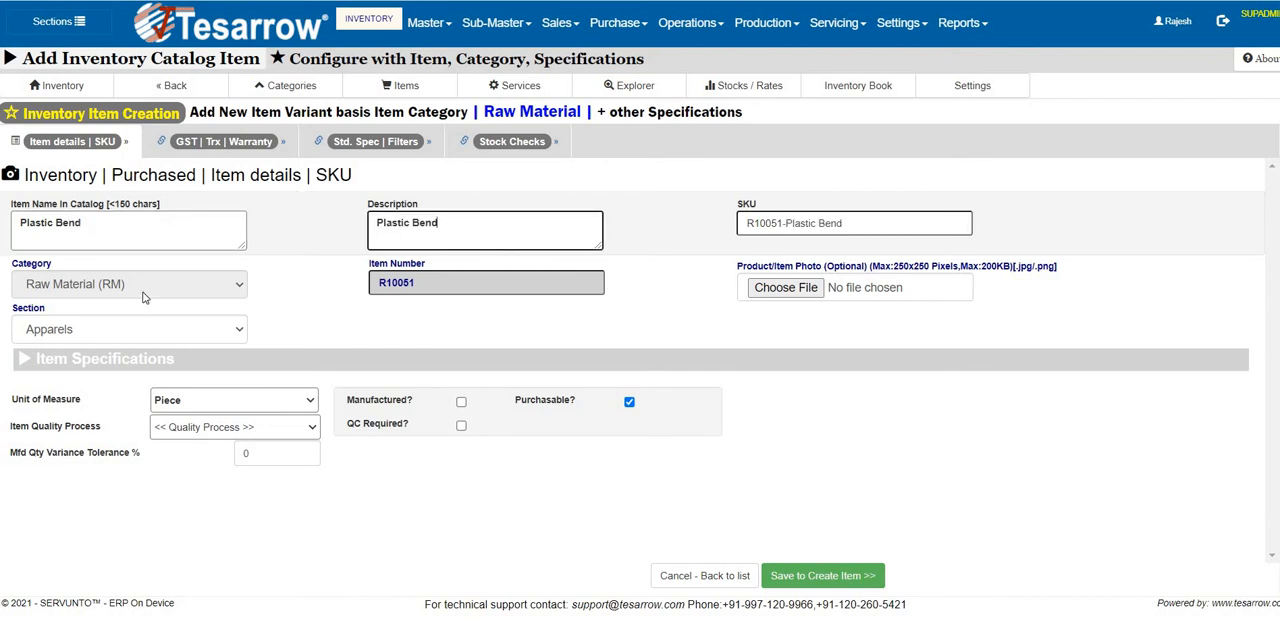
click(237, 404)
click(236, 404)
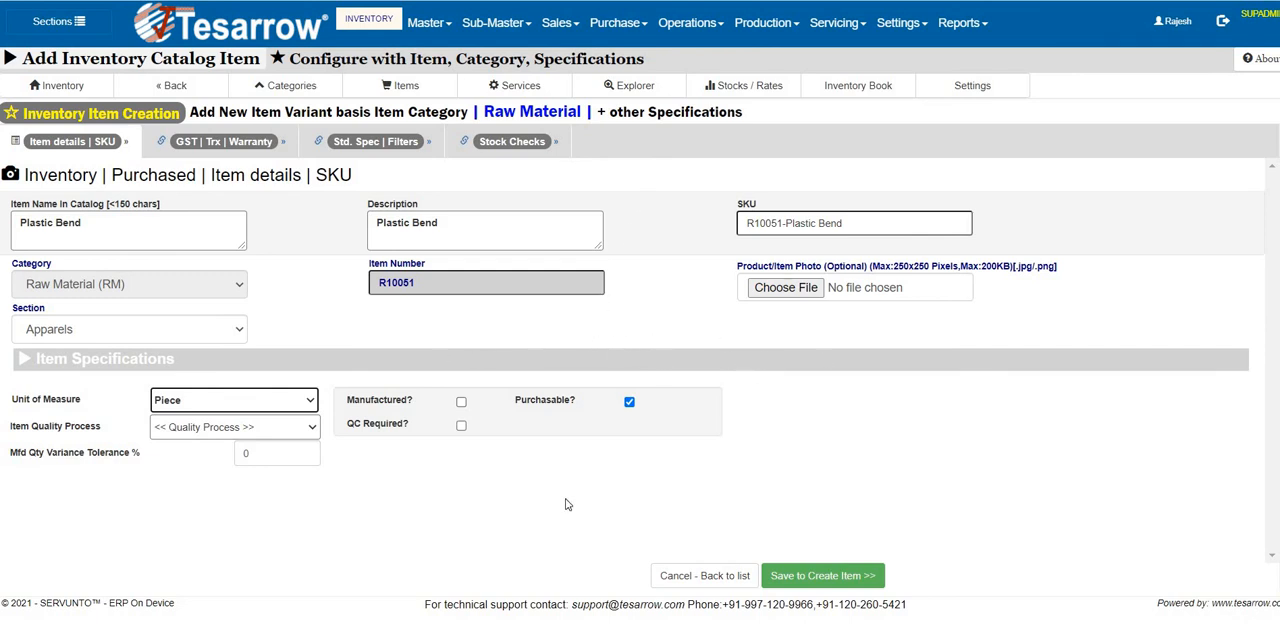
click(825, 577)
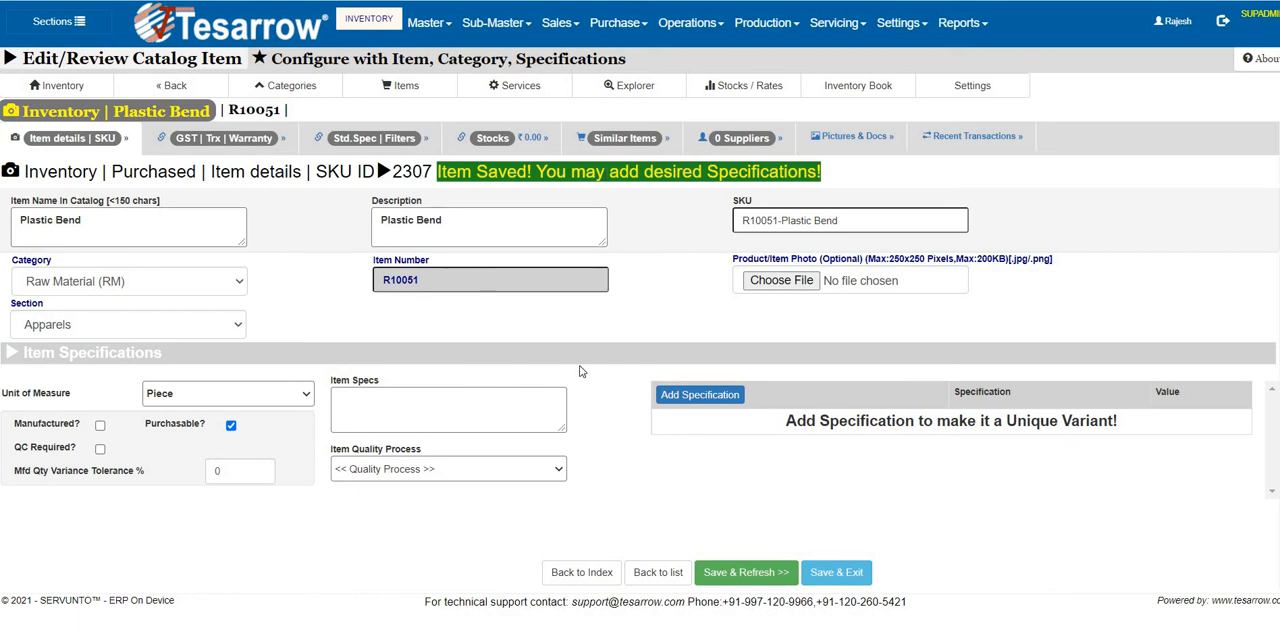
Add the Diameter 8 Inch specification to the Plastic Bend item.
click(702, 398)
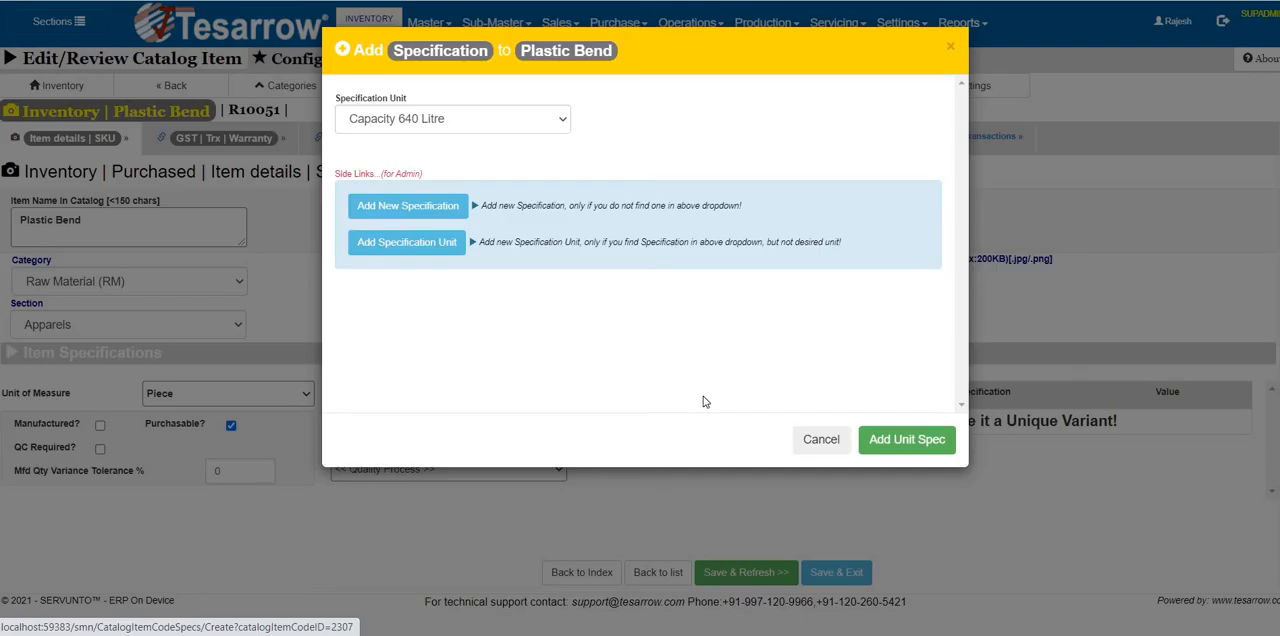
click(473, 125)
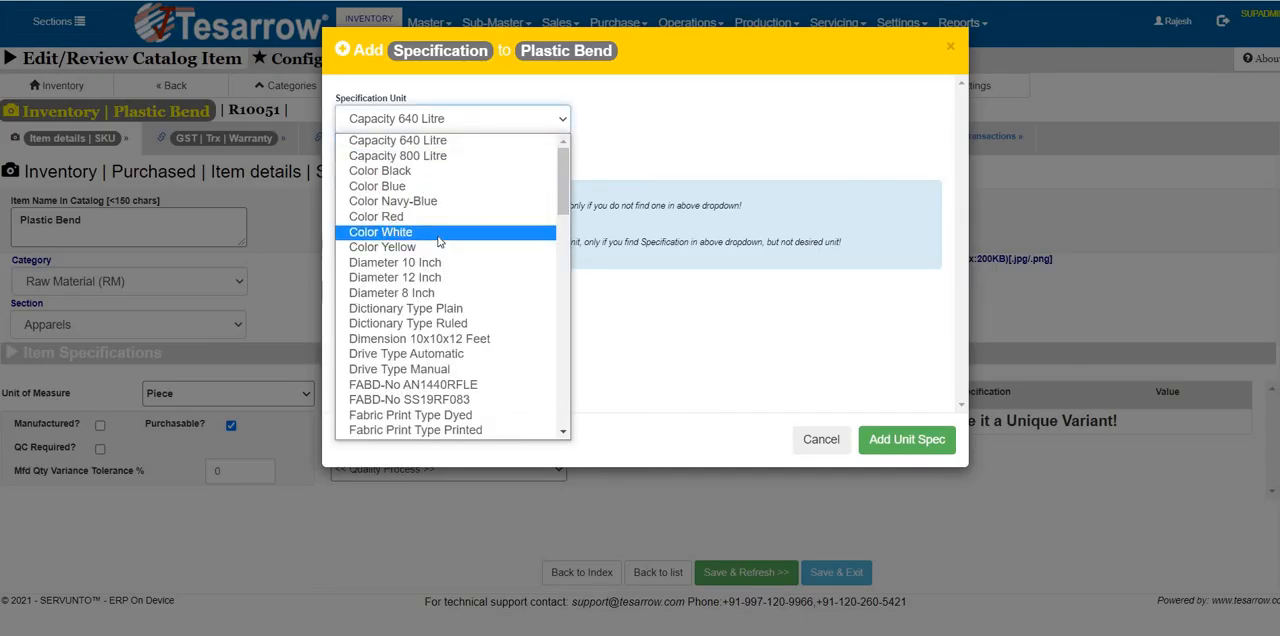
click(416, 294)
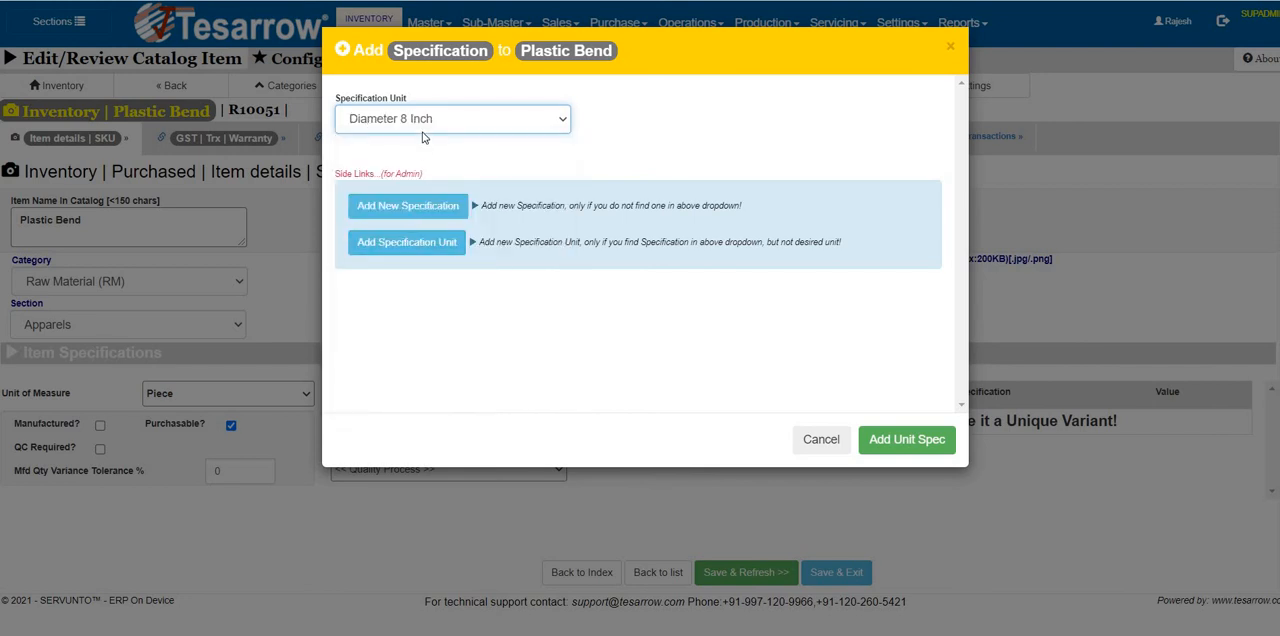
click(452, 120)
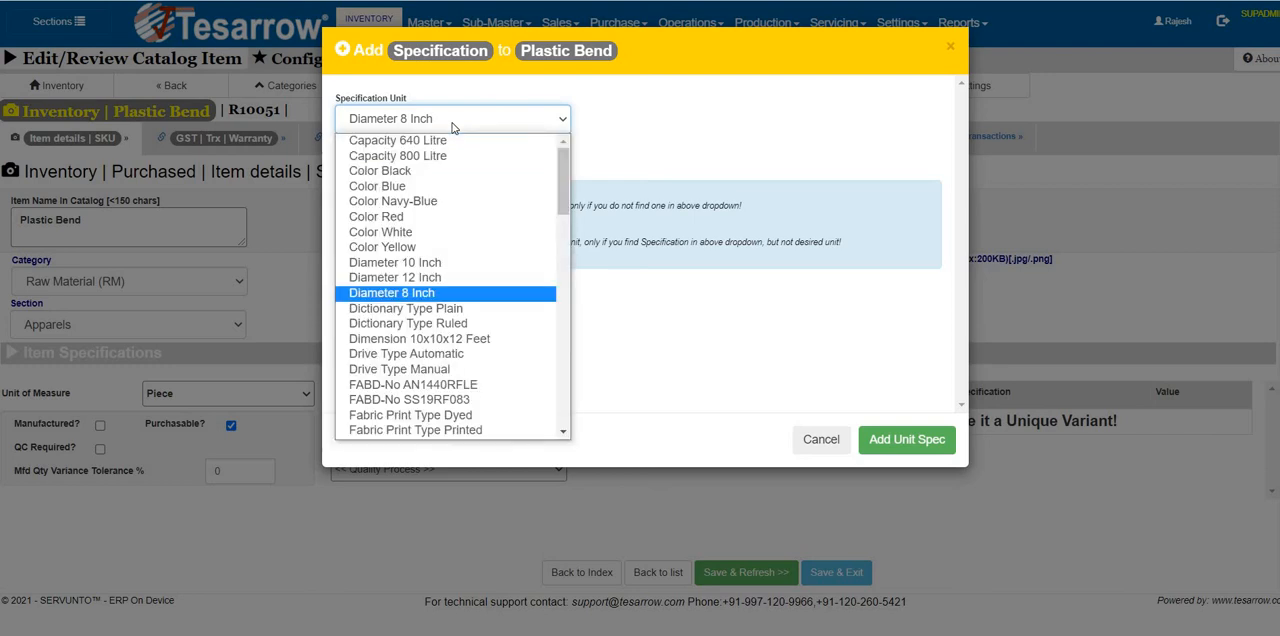
click(452, 120)
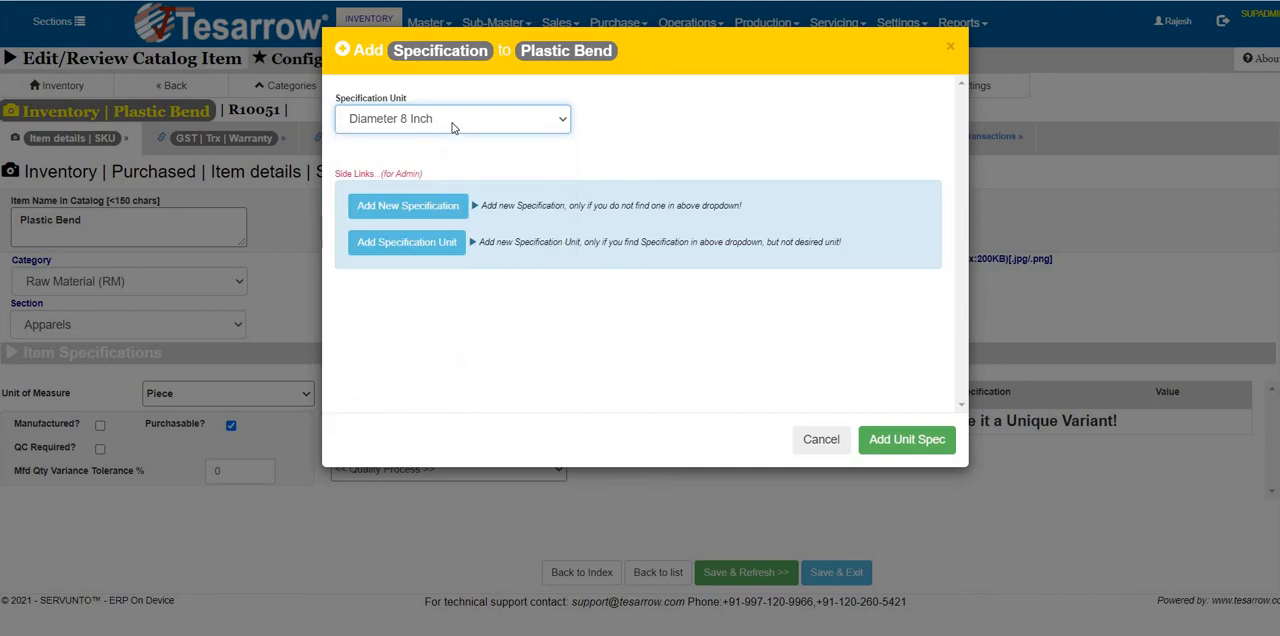
click(906, 443)
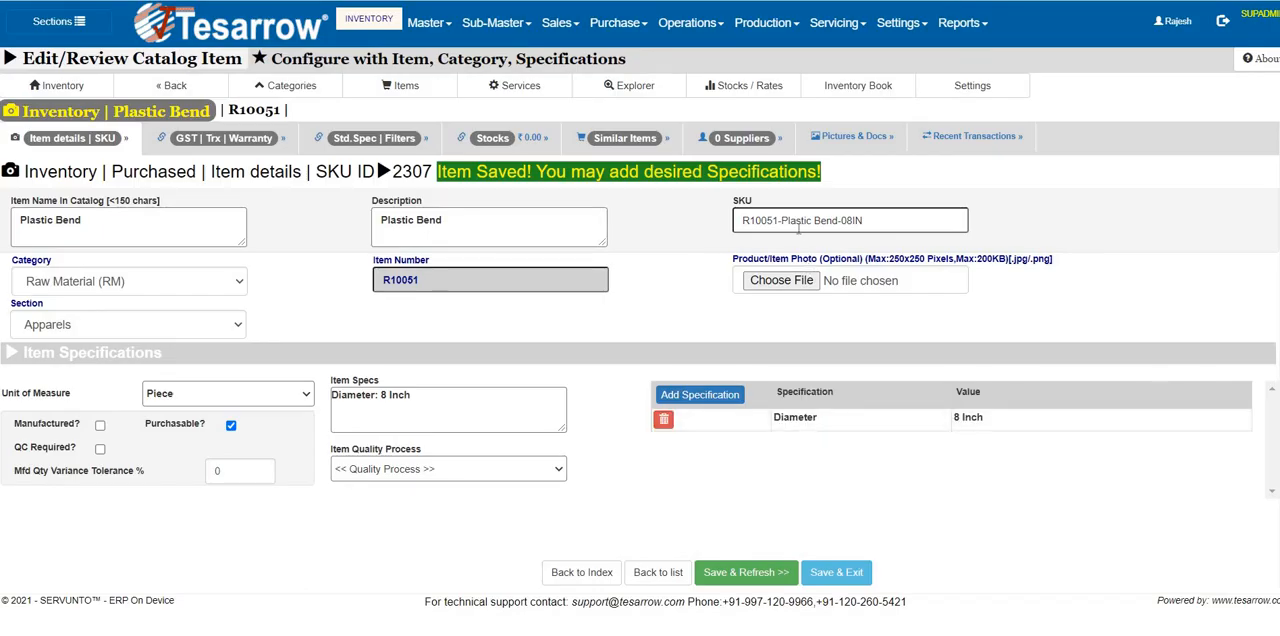
Check the Plastic Bend item's SKU, then save the item and exit to the item list.
drag(786, 220, 866, 220)
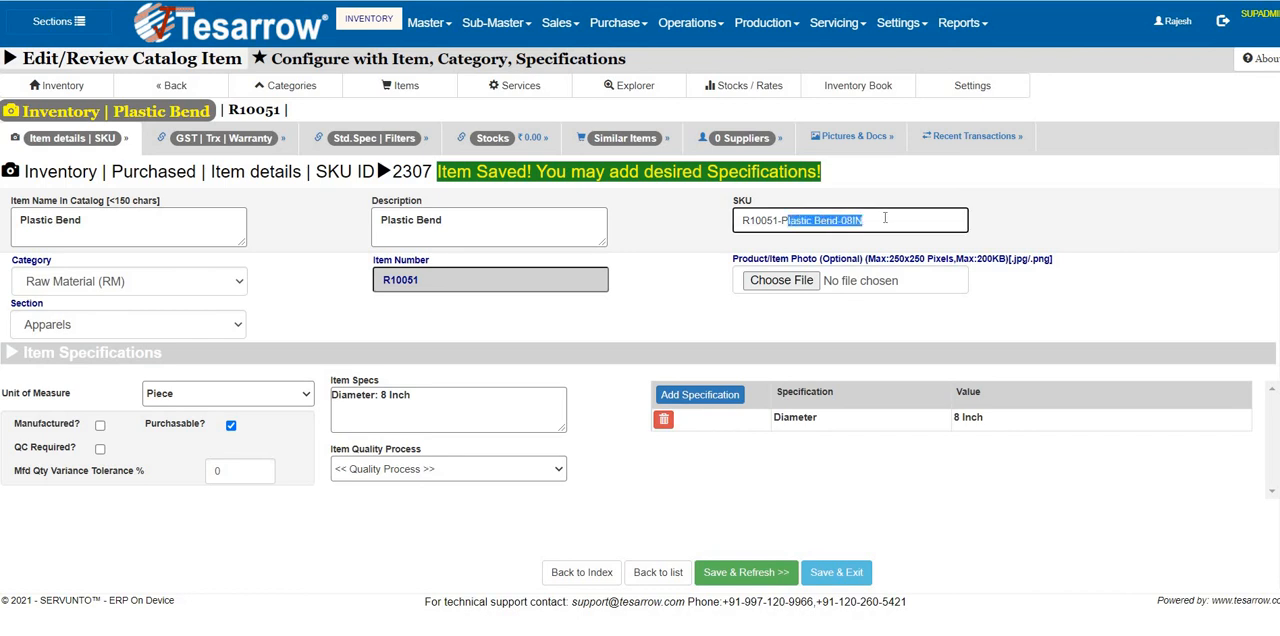
click(1069, 222)
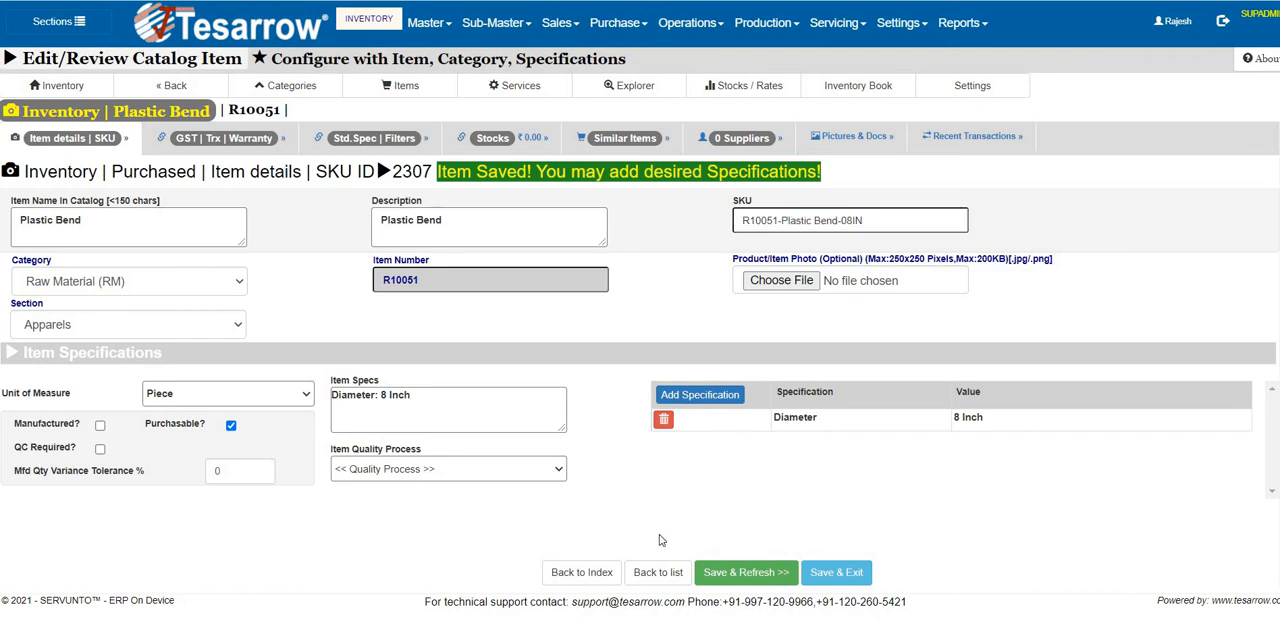
click(840, 574)
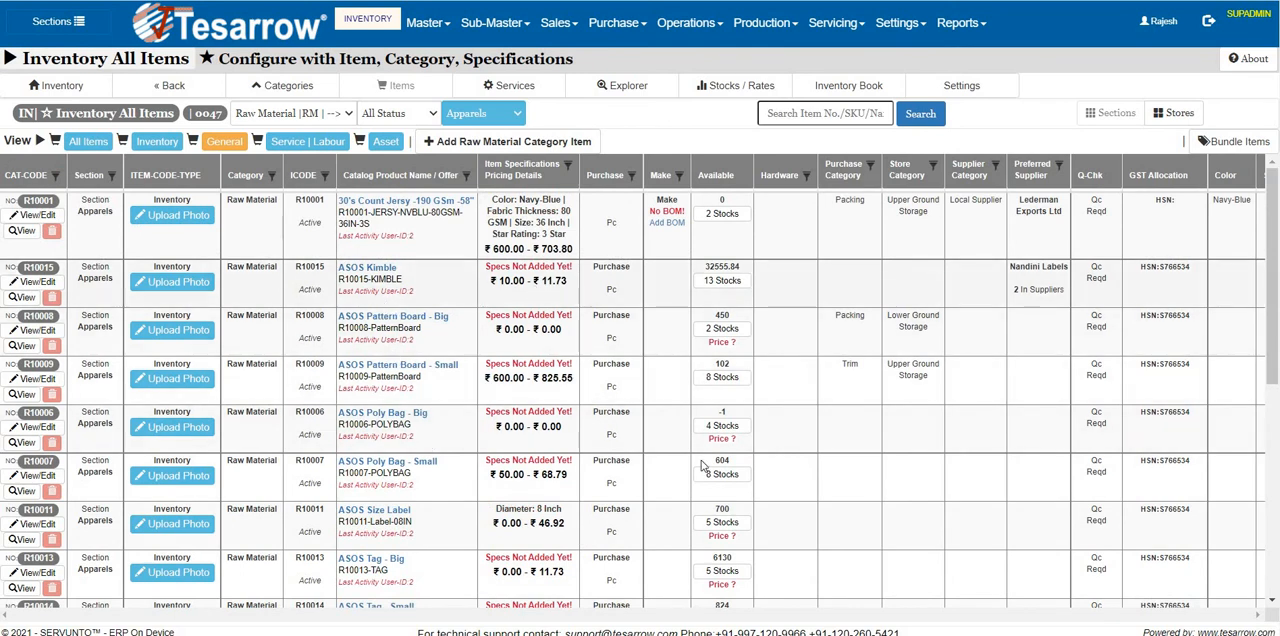
Search the catalog for "Plastic" and open the Plastic Bend item for editing.
click(784, 113)
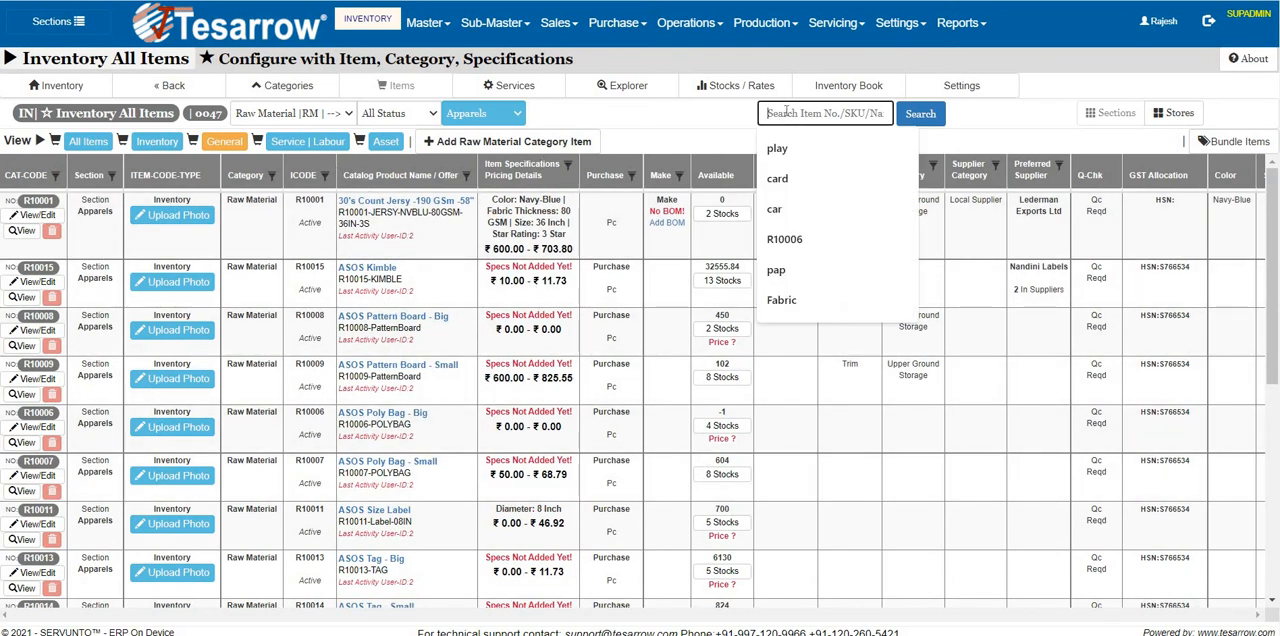
text(Plastic)
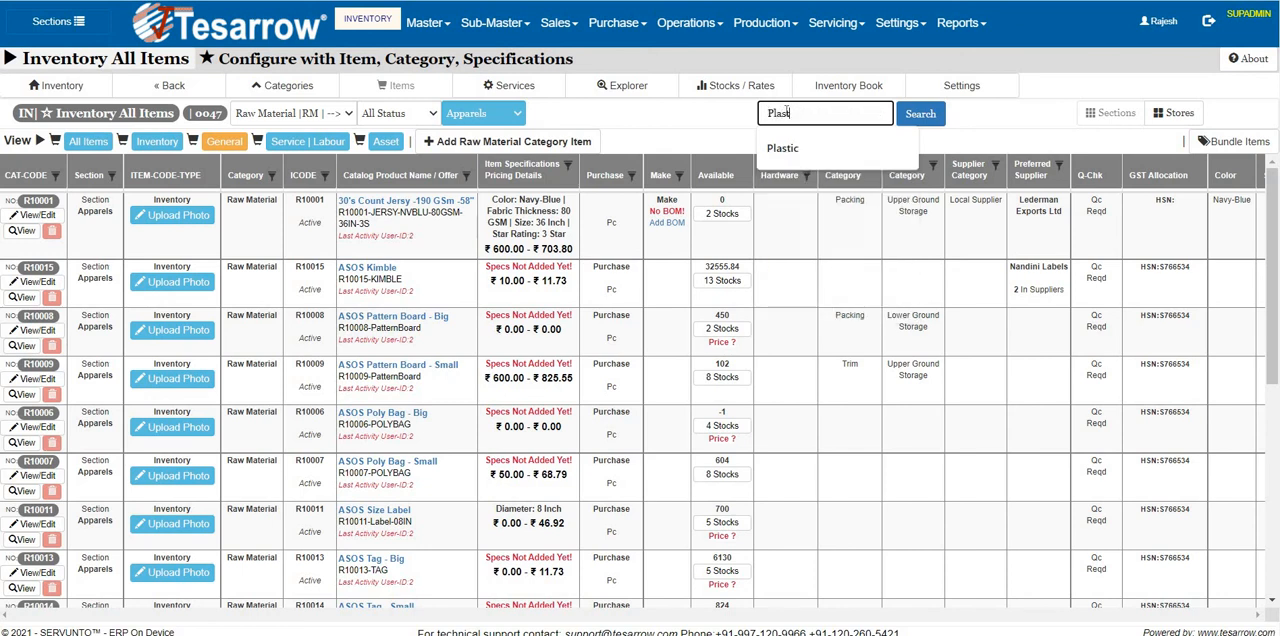
click(918, 114)
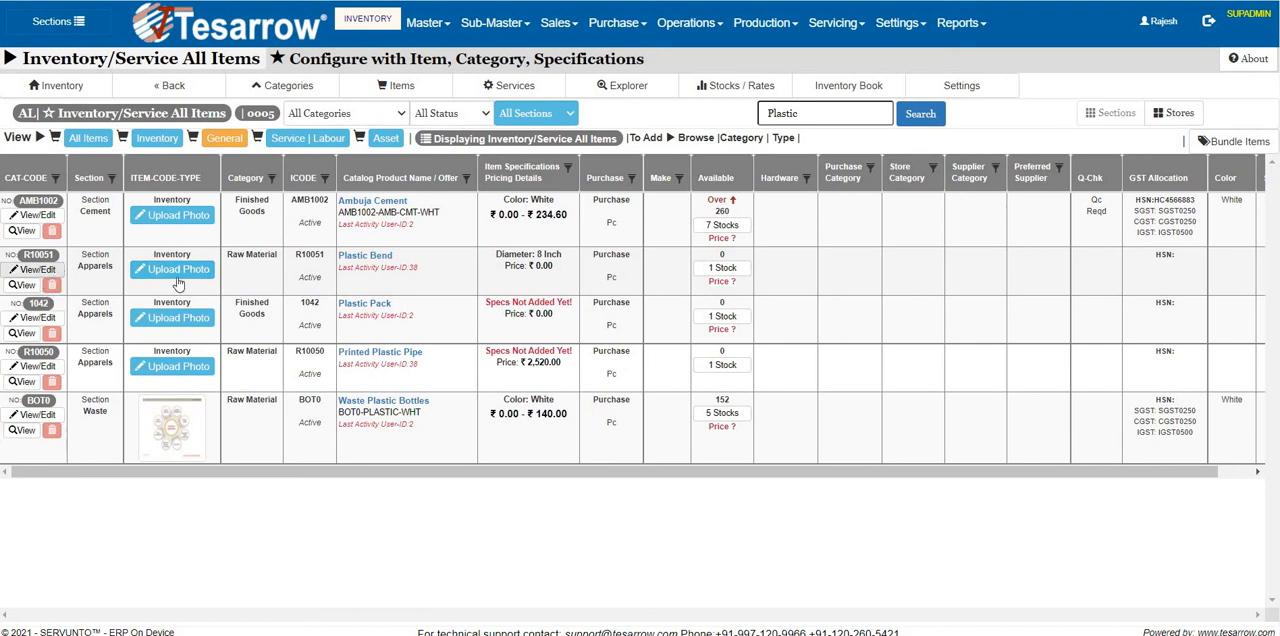
click(364, 259)
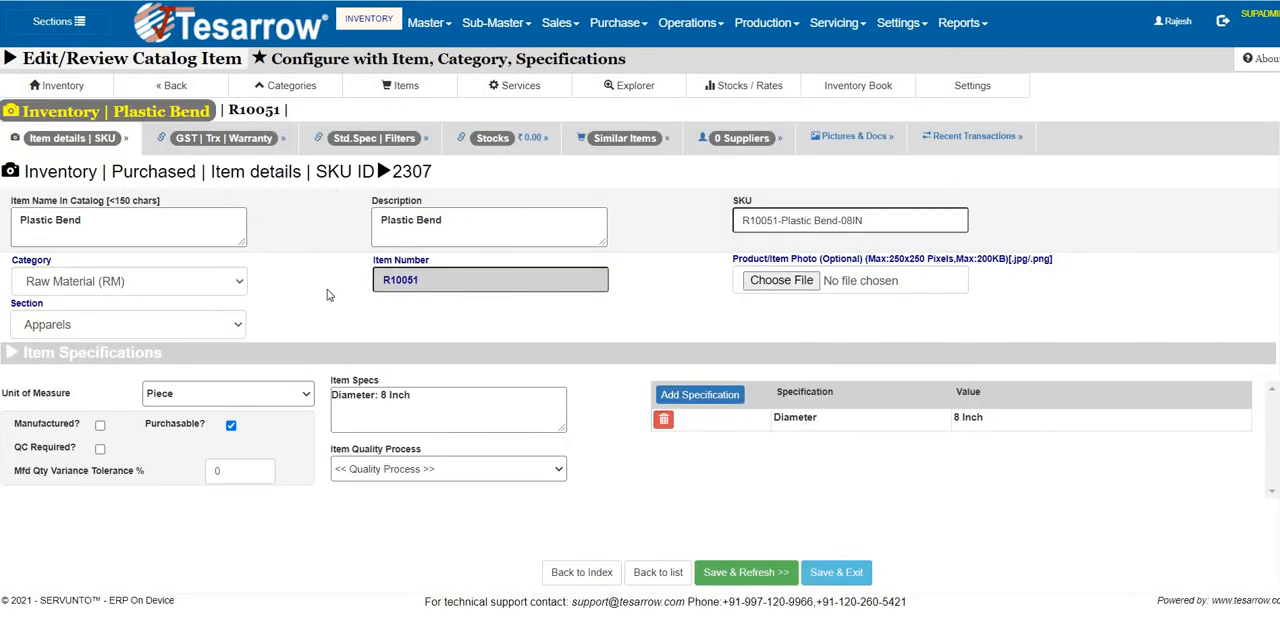
Review the item's GST, transaction and warranty settings and its standard specification filters, including the hardware type options.
click(220, 141)
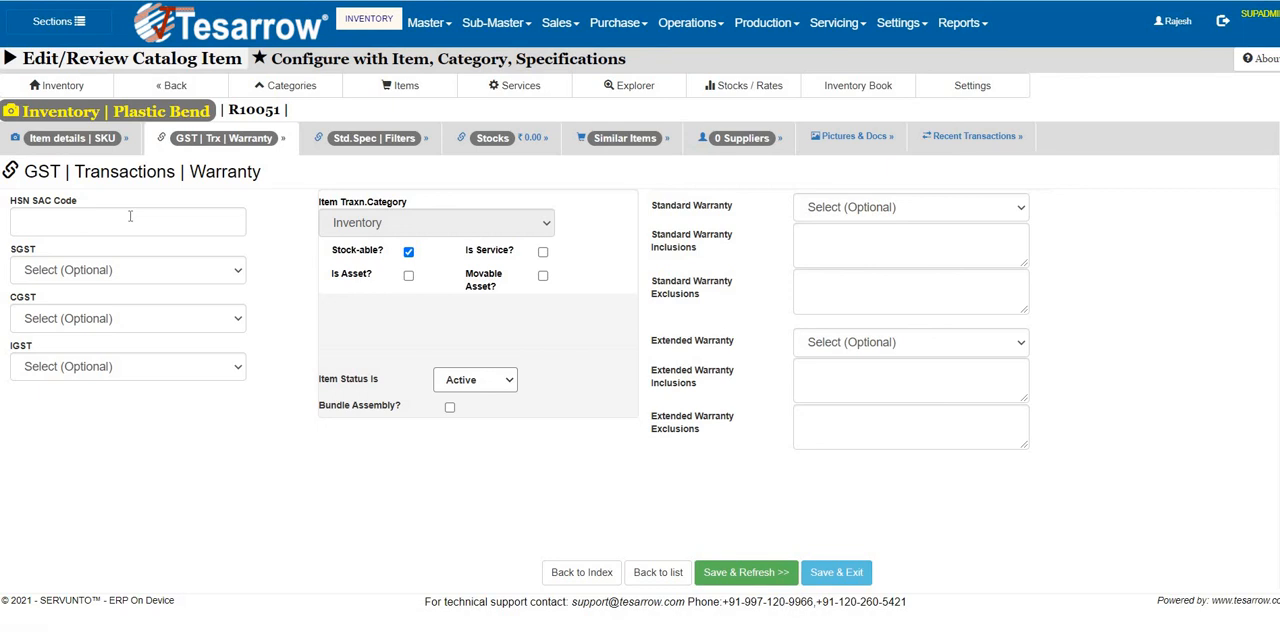
click(370, 150)
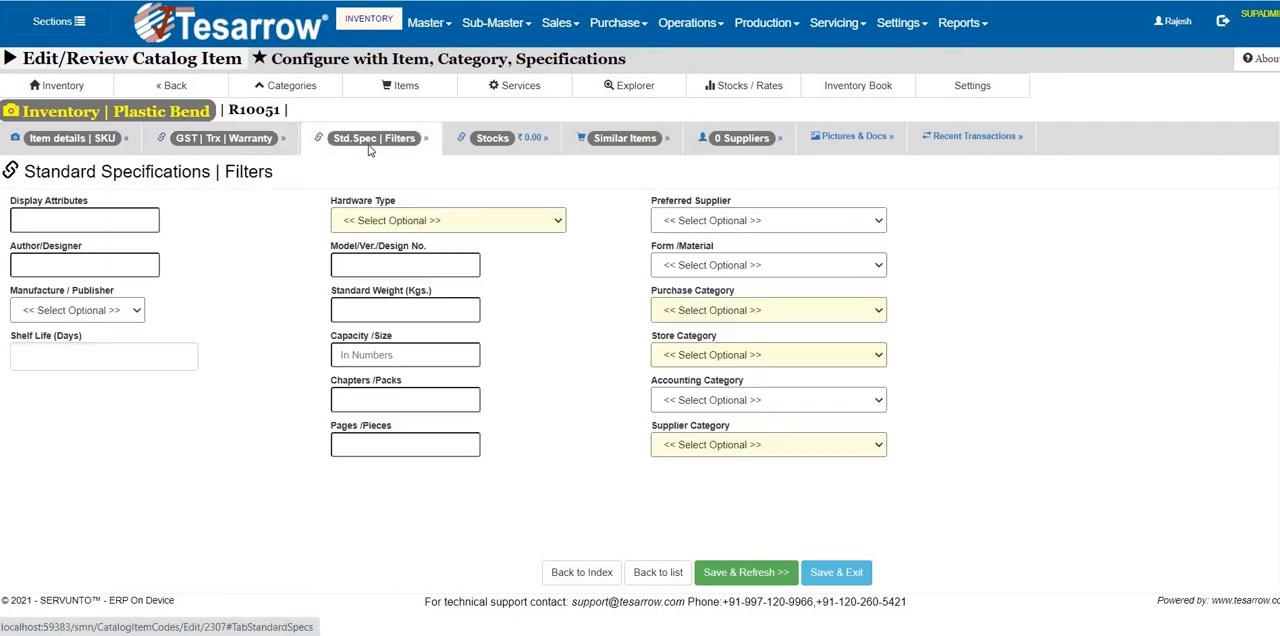
click(470, 220)
click(470, 220)
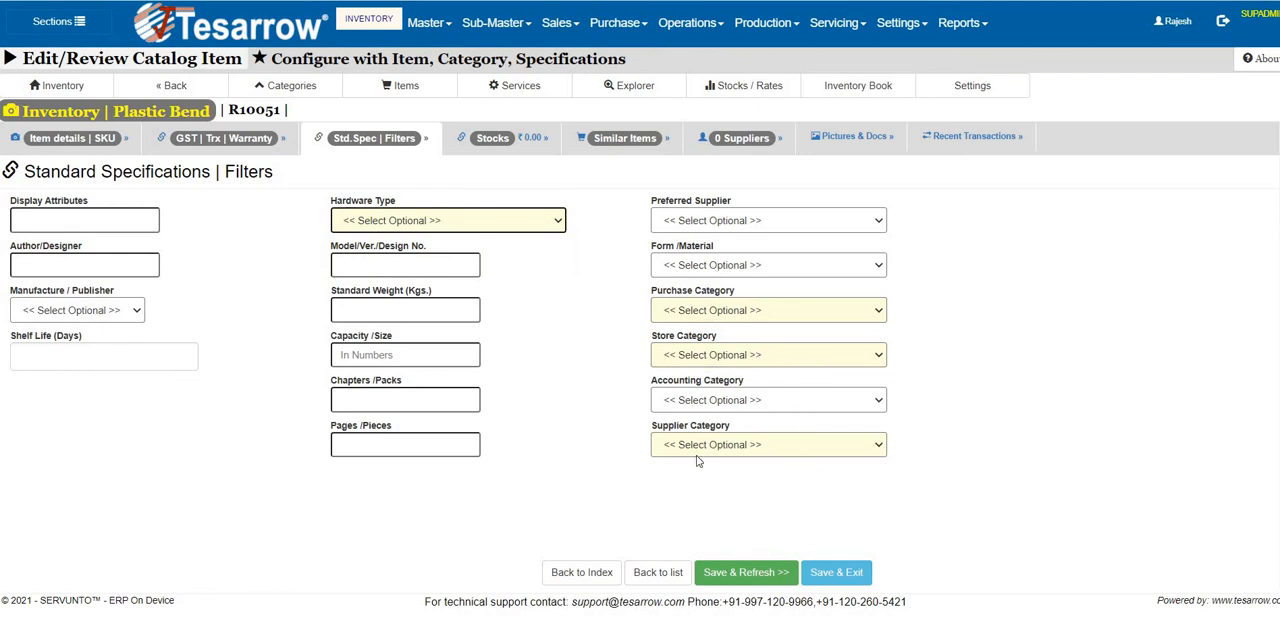
Open the Plastic Bend item's existing stock account for editing and set its purchase price to 240.00 INR.
click(494, 138)
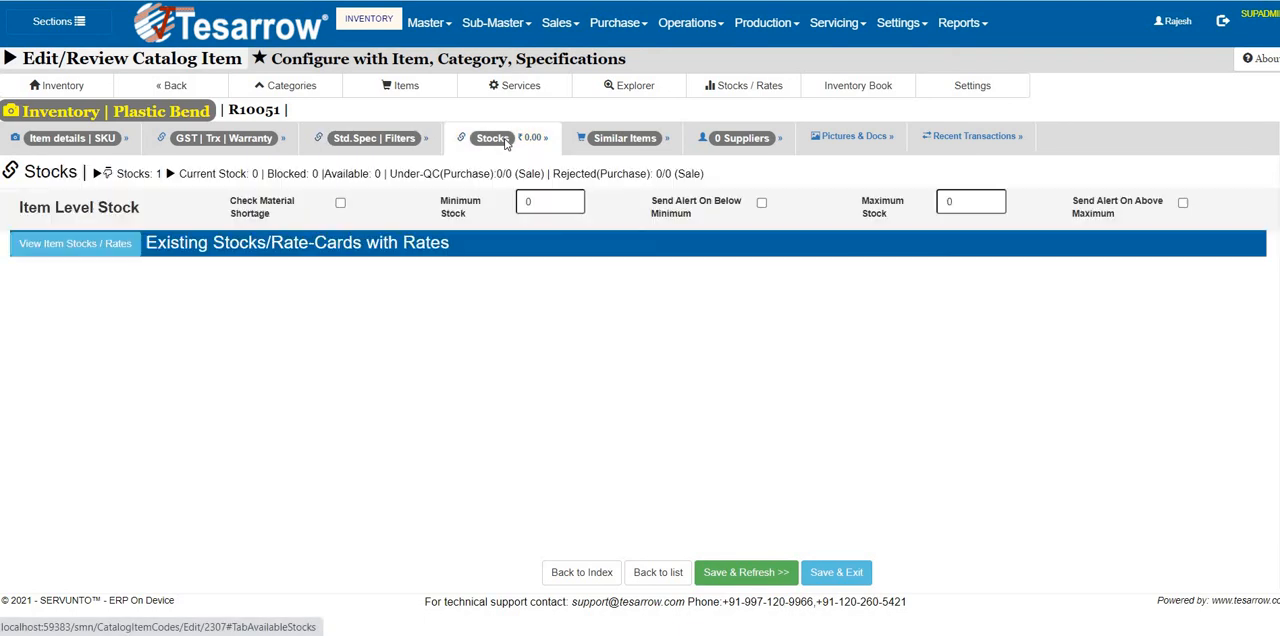
click(96, 244)
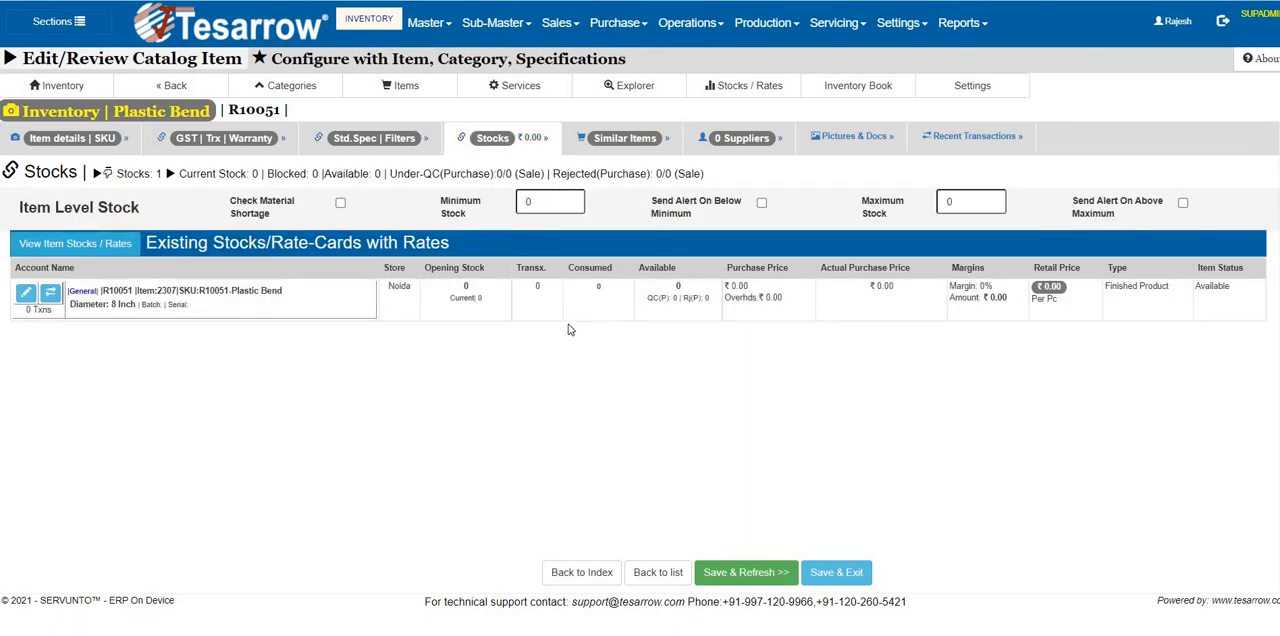
click(25, 292)
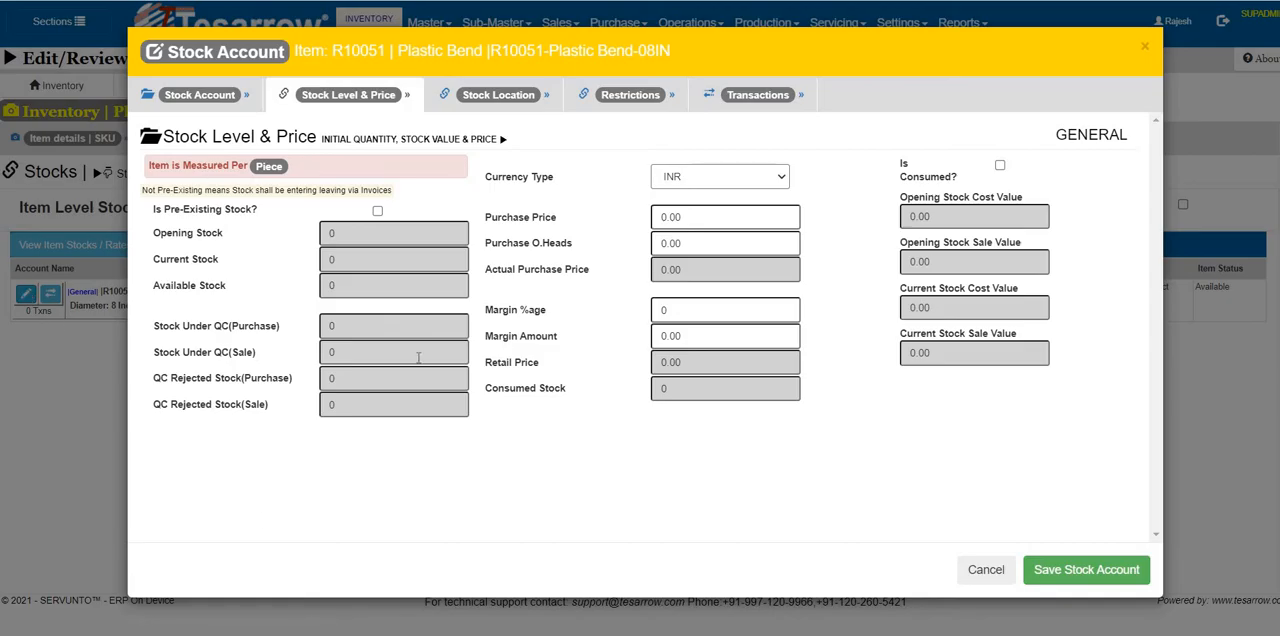
click(661, 217)
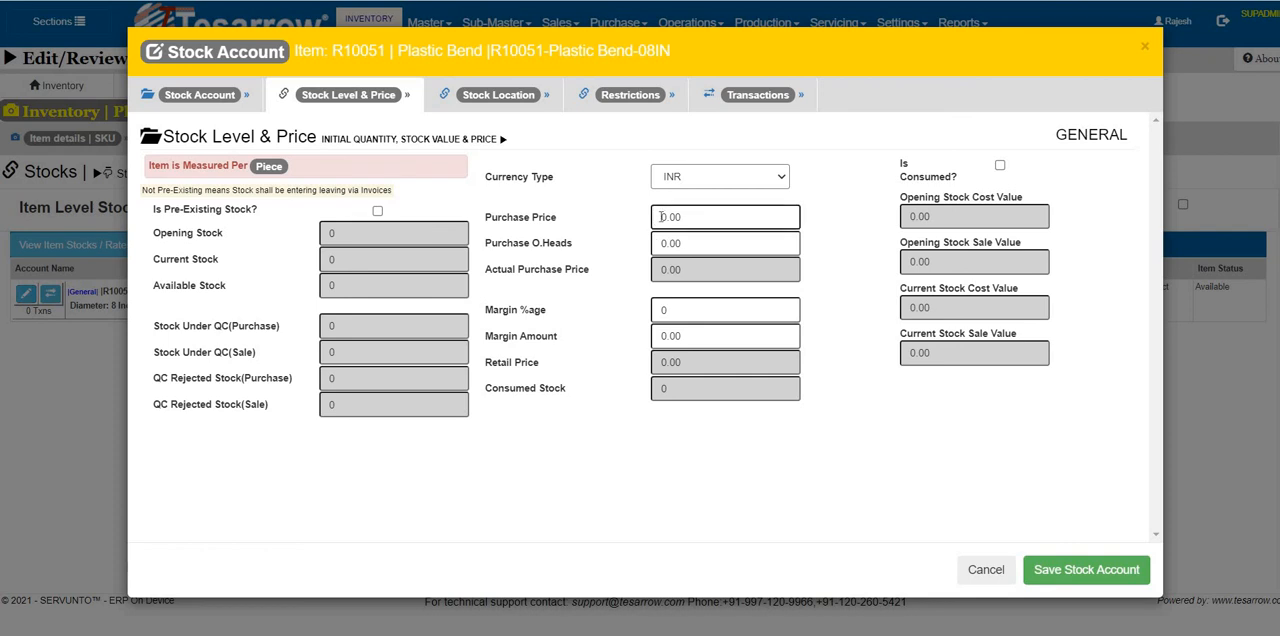
text(24)
key(Tab)
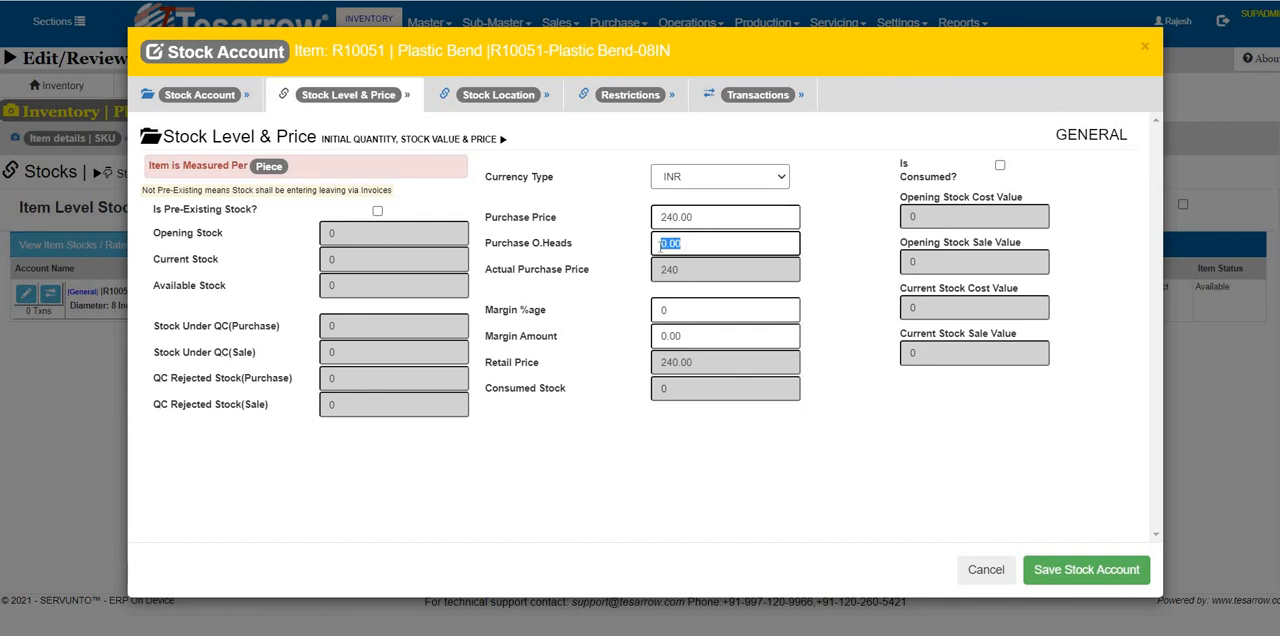
Set the stock account's purchase overheads to 20.00.
click(662, 244)
text(1)
key(BackSpace)
text(2)
key(Tab)
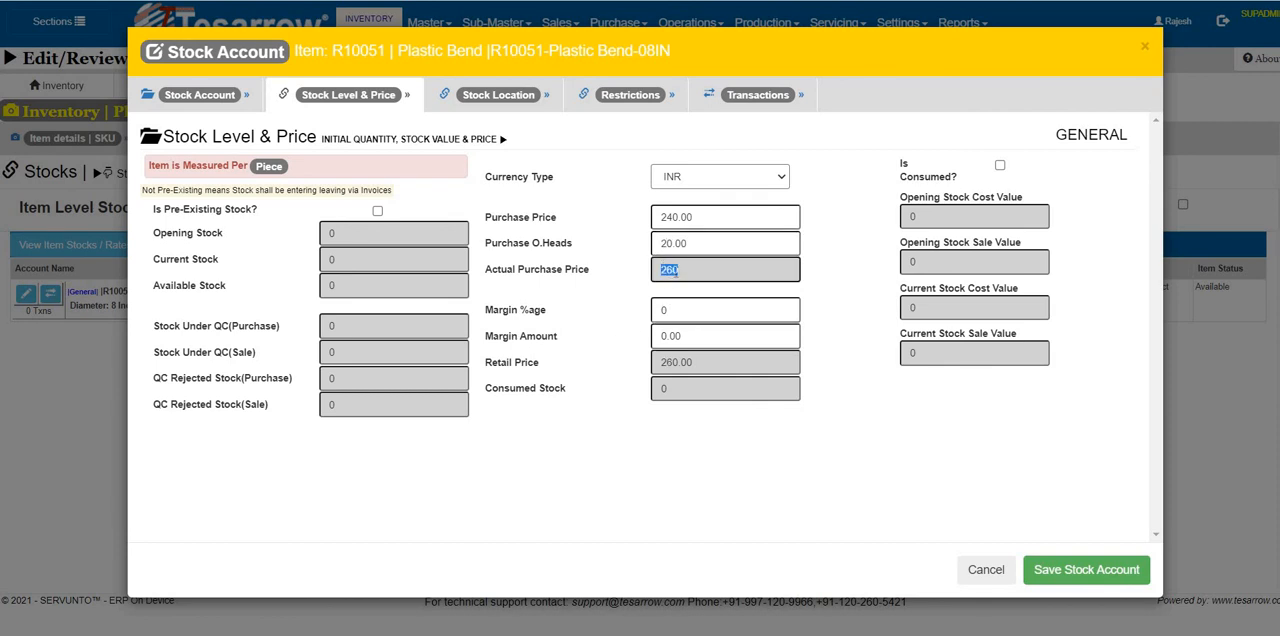
Set the margin percentage to 20, save the stock account, and save and exit the item.
click(661, 310)
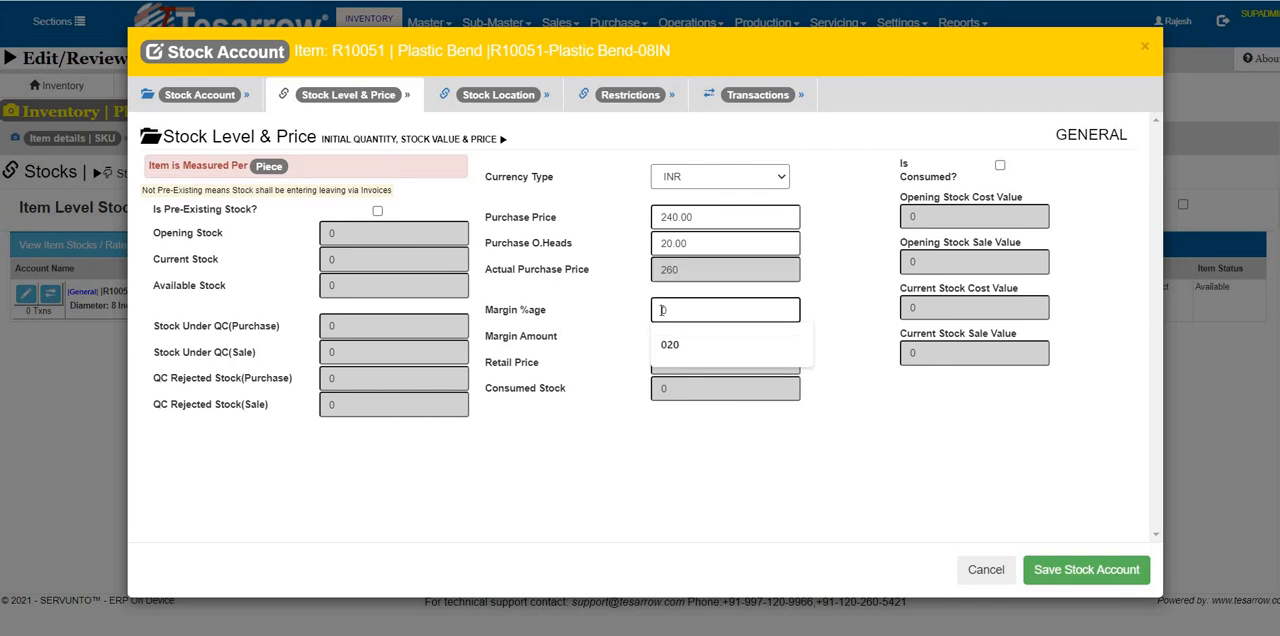
text(2)
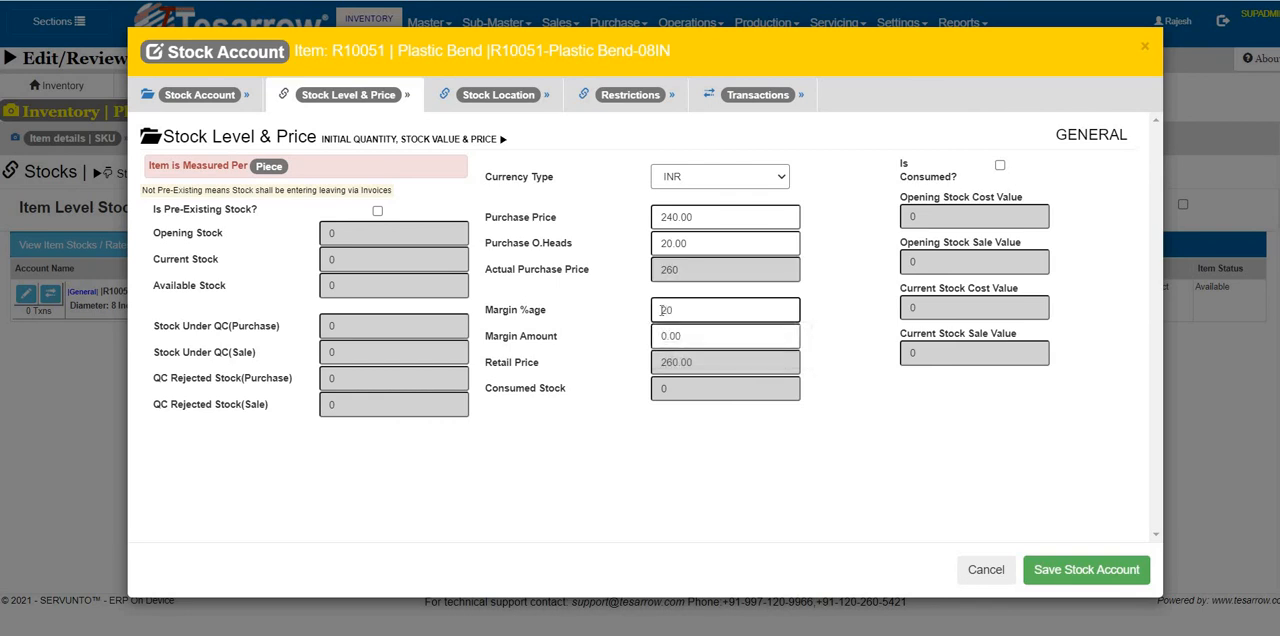
key(Tab)
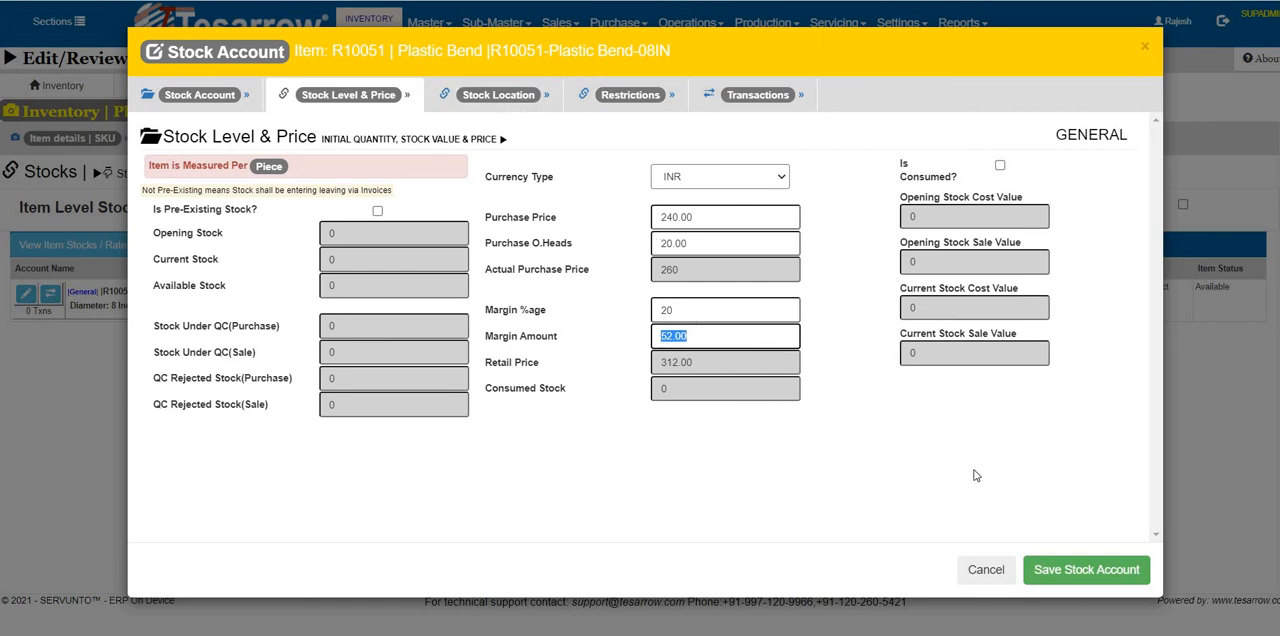
click(1080, 573)
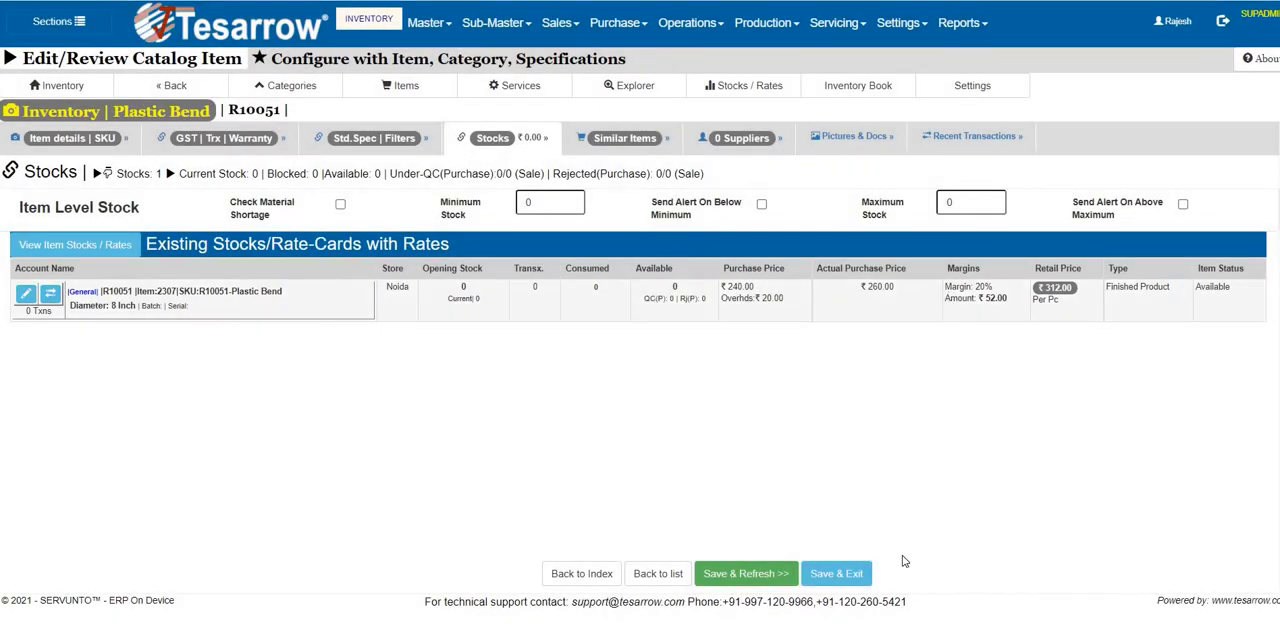
click(836, 575)
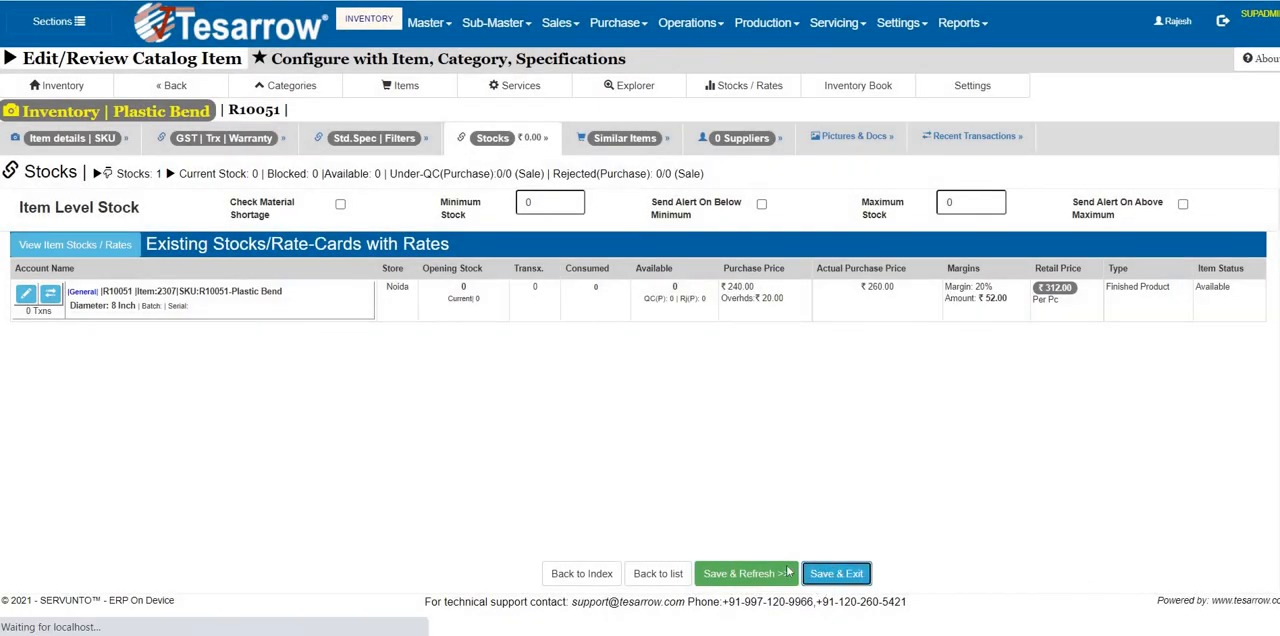